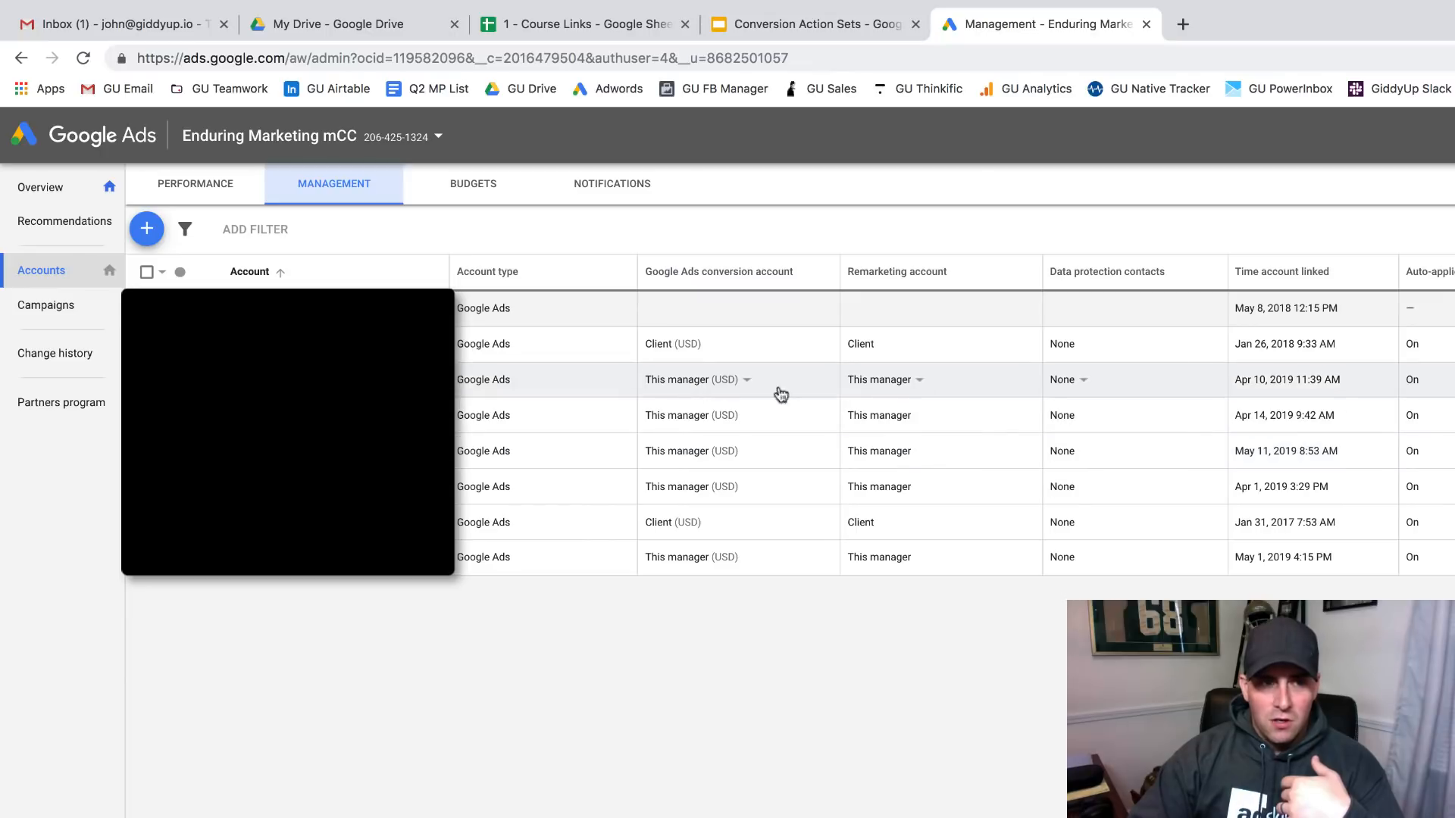
Open the manager account's conversion action sets and save the Test Setup set with FIXD - Purchase and FIXD - Upload selected
{"action": "left_click", "coordinate": [1453, 136]}
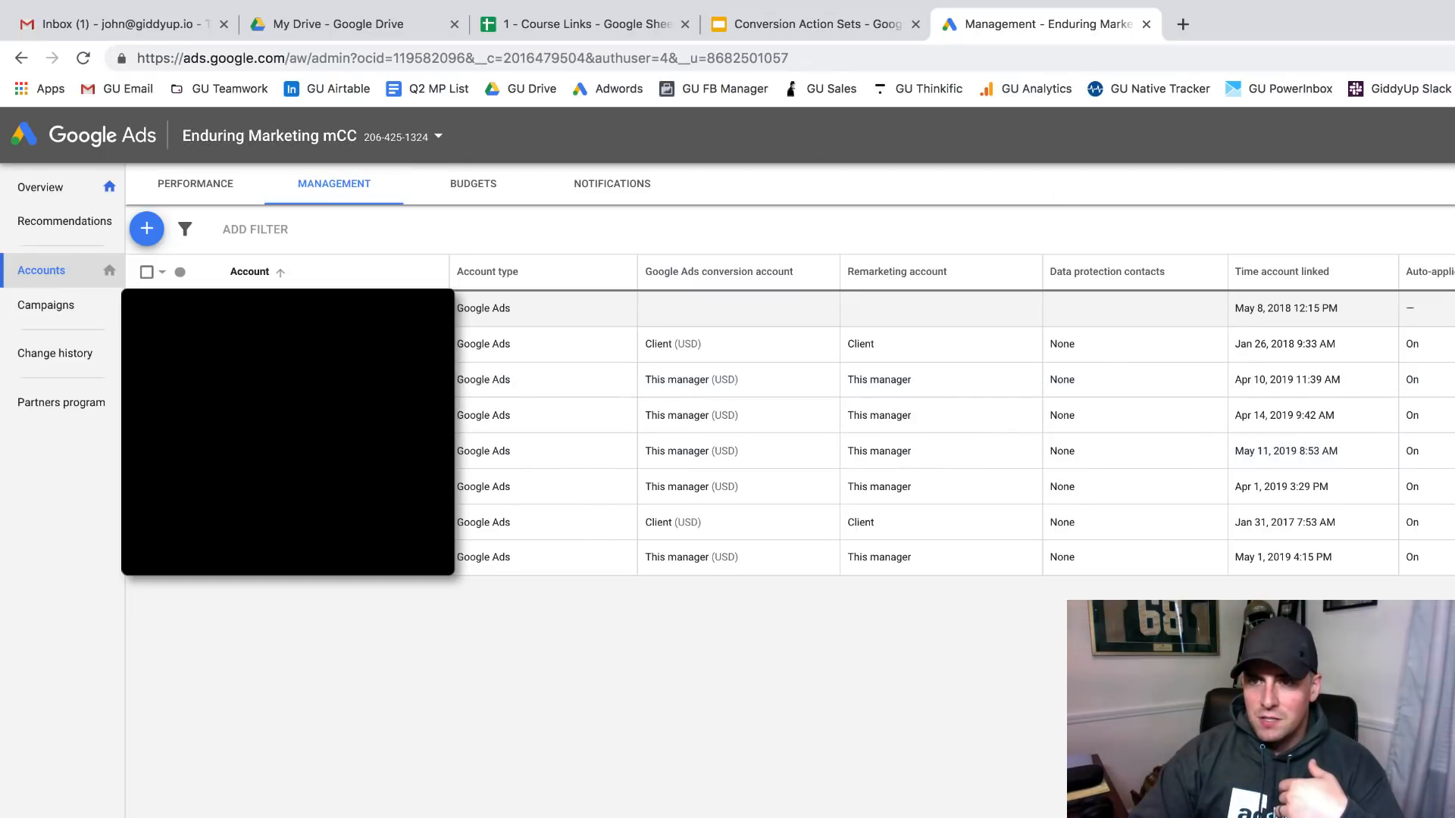
{"action": "left_click", "coordinate": [1454, 223]}
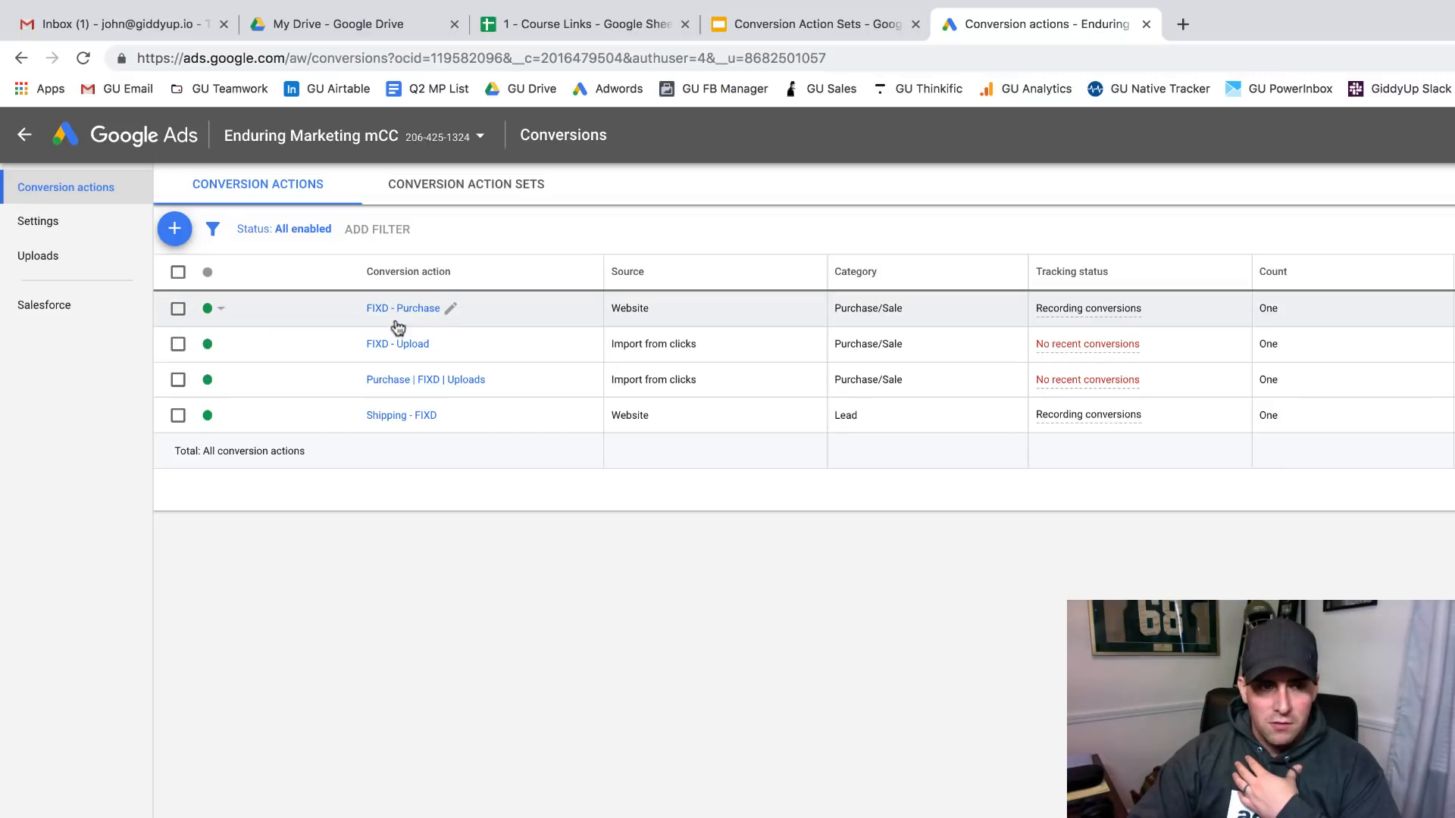
{"action": "left_click", "coordinate": [448, 193]}
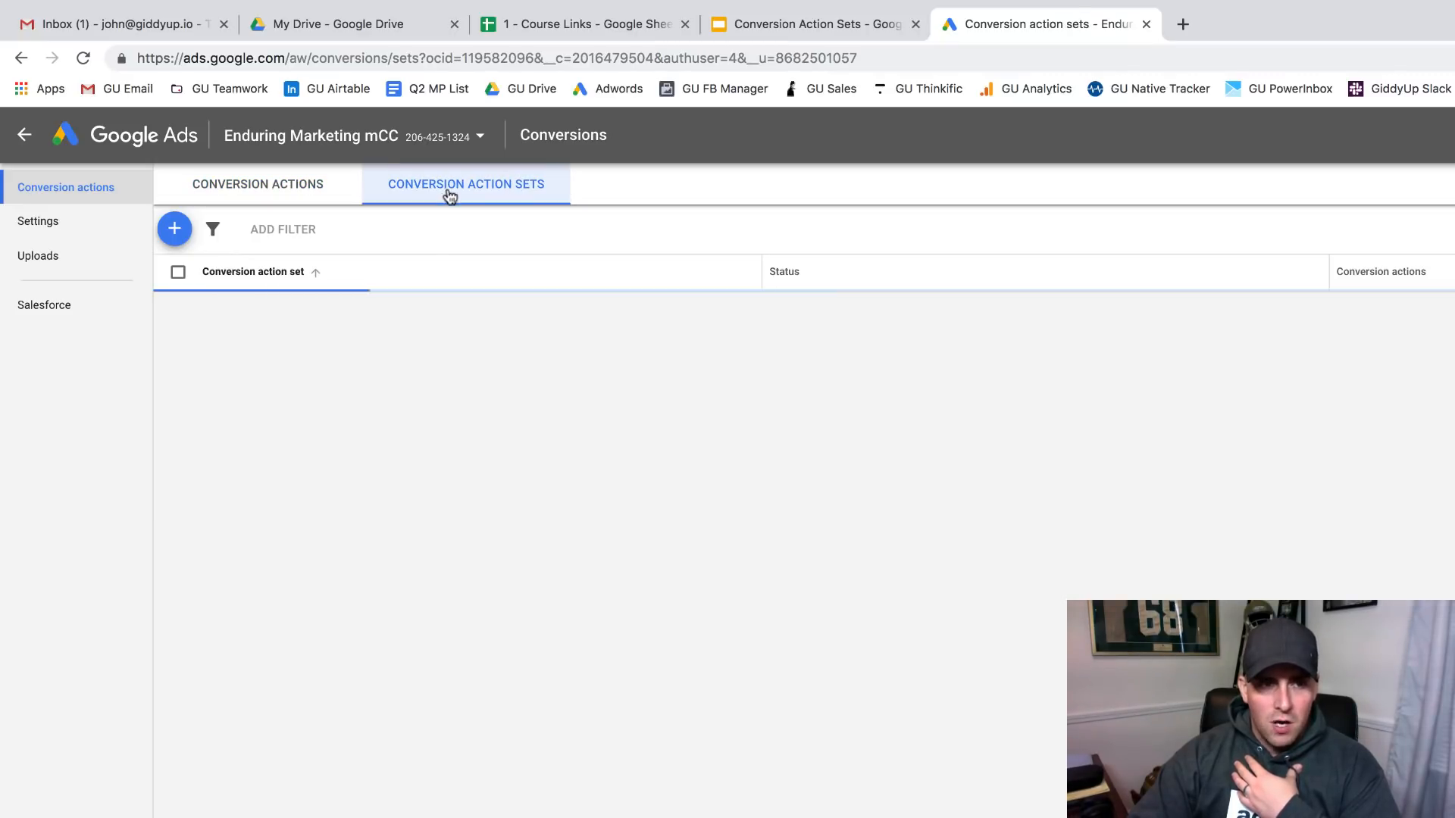
{"action": "left_click", "coordinate": [226, 305]}
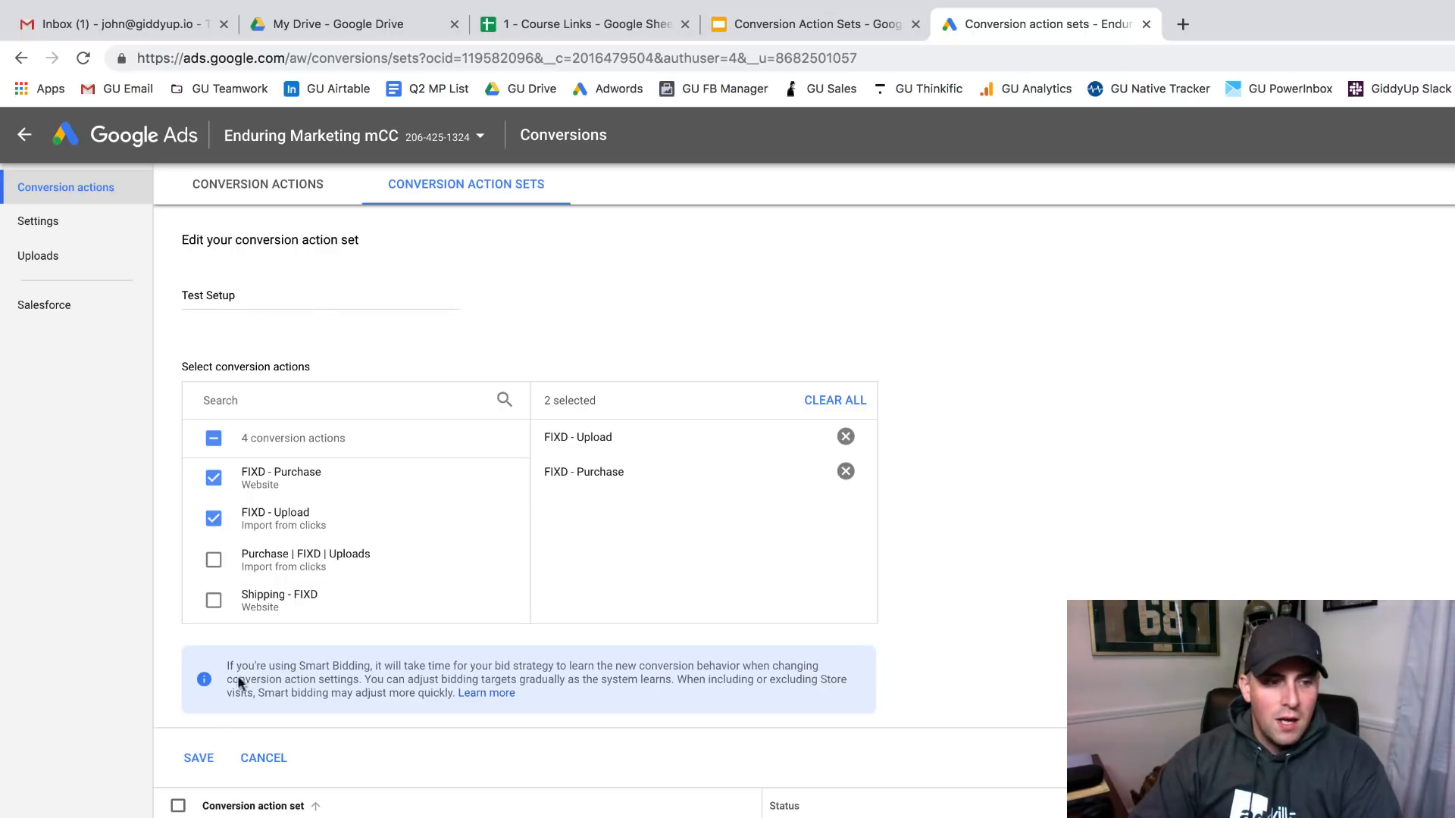
{"action": "left_click", "coordinate": [197, 757]}
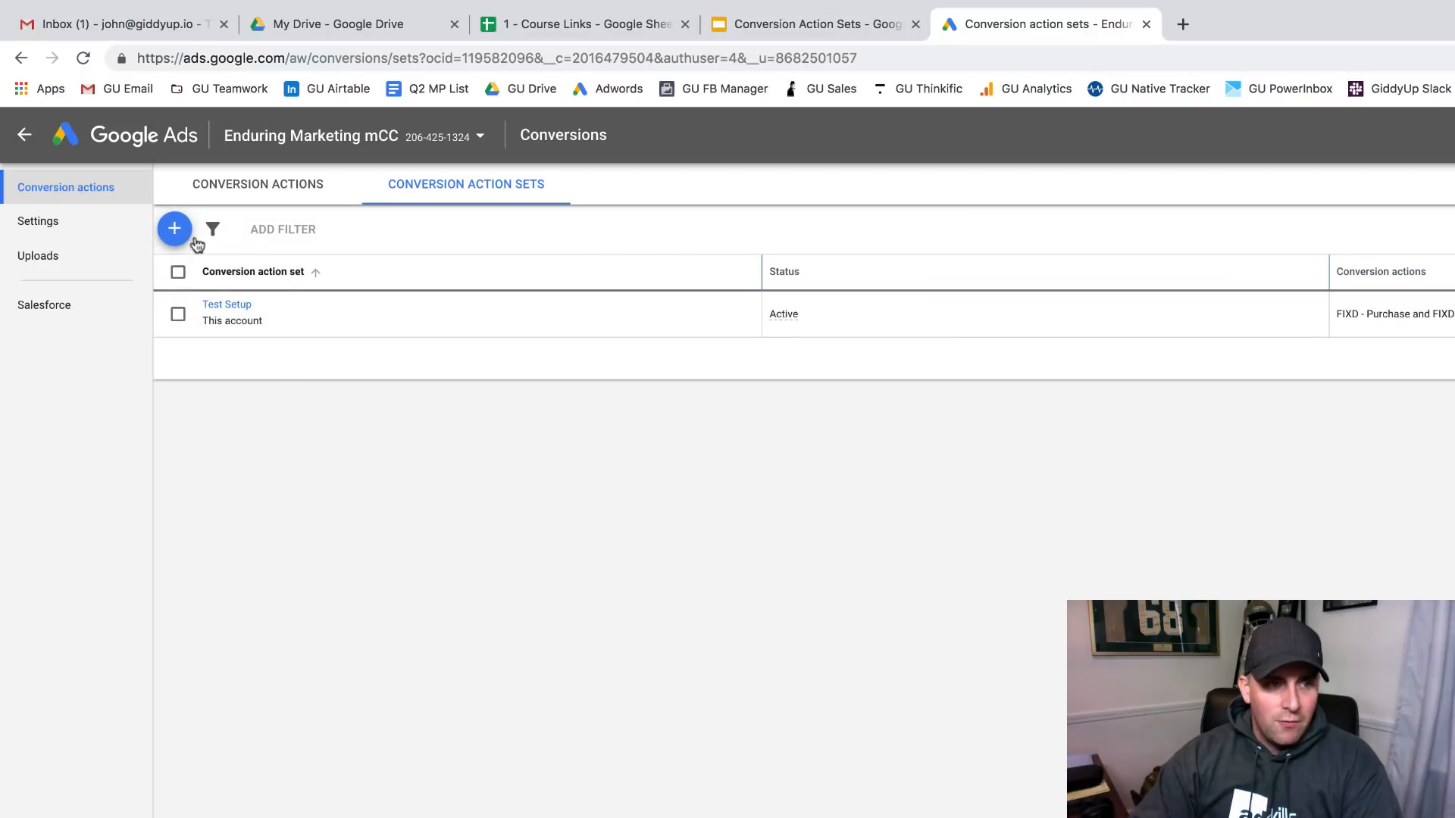
Create a conversion action set named Test 2 containing Purchase | FIXD | Uploads and Shipping - FIXD
{"action": "left_click", "coordinate": [179, 232]}
{"action": "left_click", "coordinate": [284, 567]}
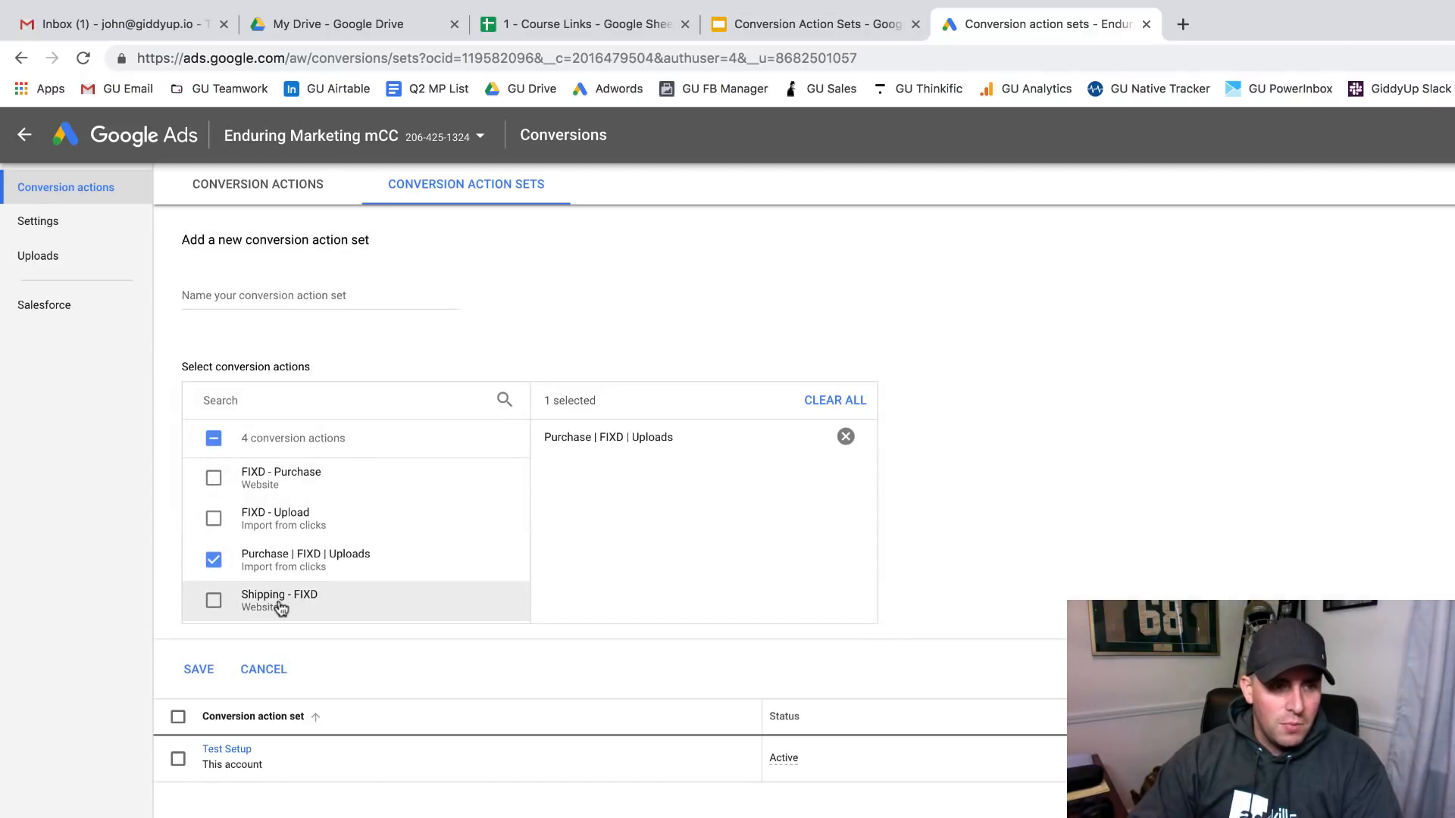
{"action": "left_click", "coordinate": [283, 603]}
{"action": "left_click", "coordinate": [265, 302]}
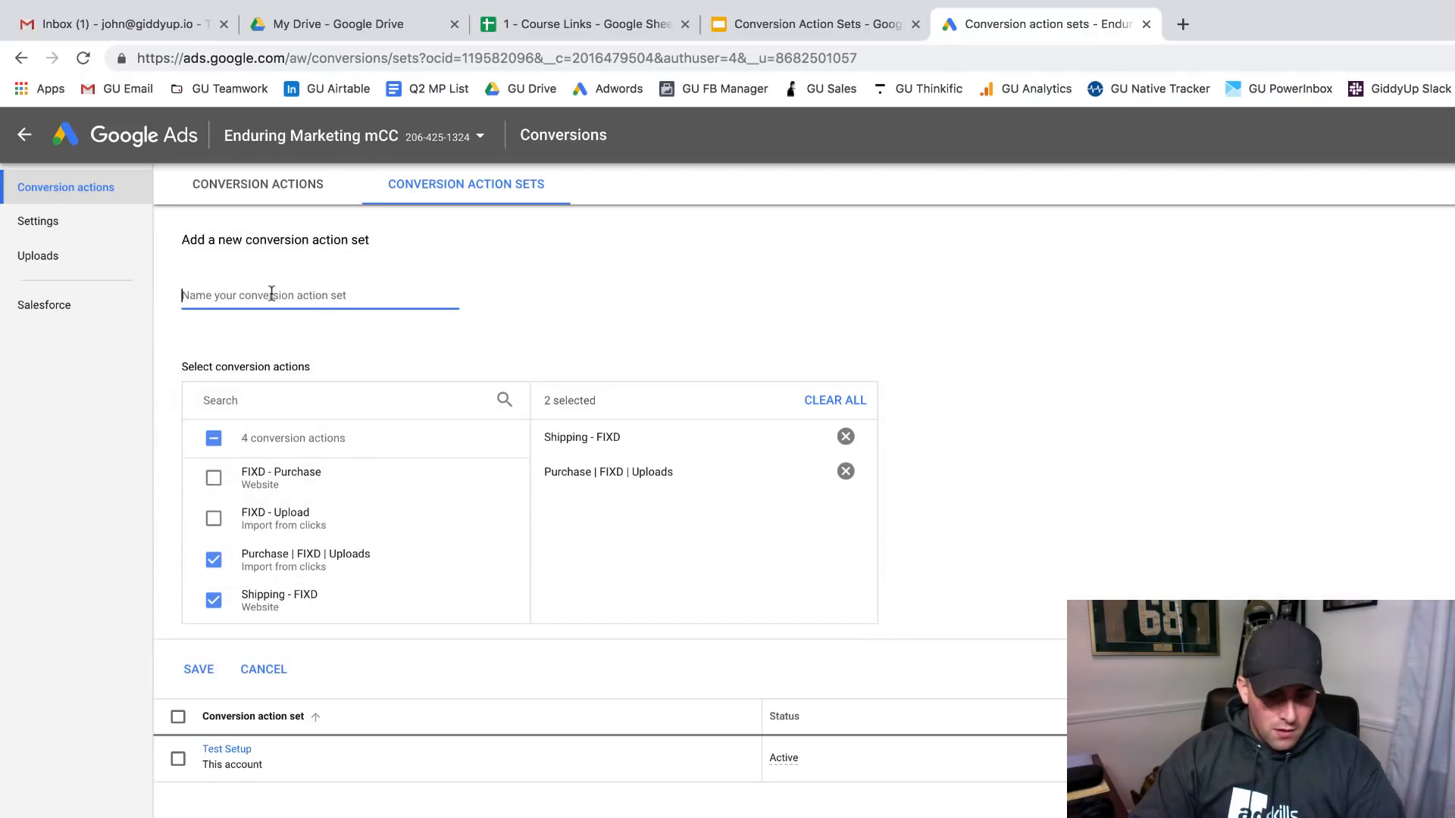
{"action": "type", "text": "Tes 2"}
{"action": "key", "text": "BackSpace"}
{"action": "key", "text": "BackSpace"}
{"action": "type", "text": "t 2"}
{"action": "left_click", "coordinate": [195, 671]}
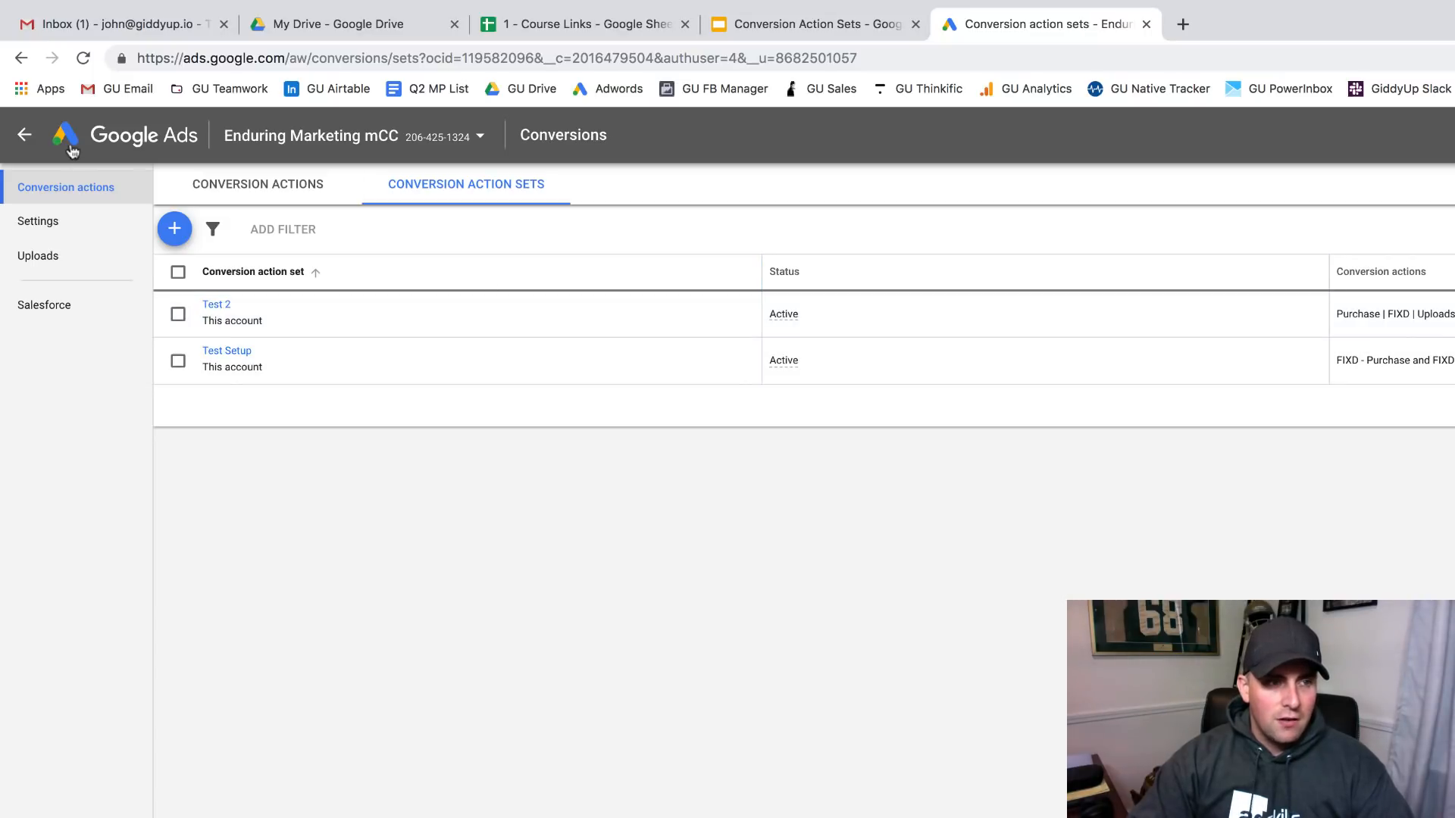
Switch to the EDD 4 account and start a new Search campaign with the Sales goal and website visits
{"action": "left_click", "coordinate": [338, 144]}
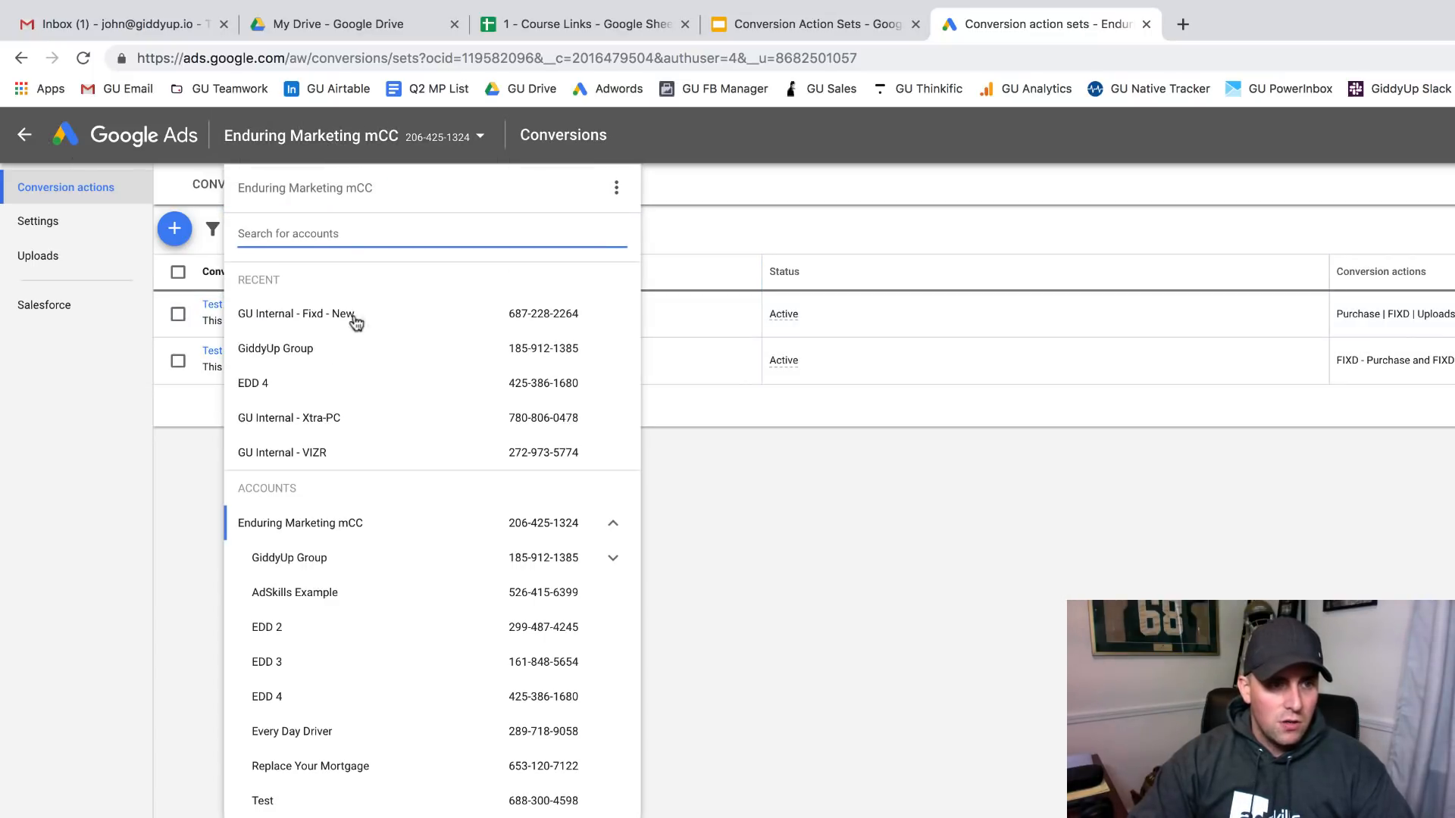
{"action": "left_click", "coordinate": [353, 381]}
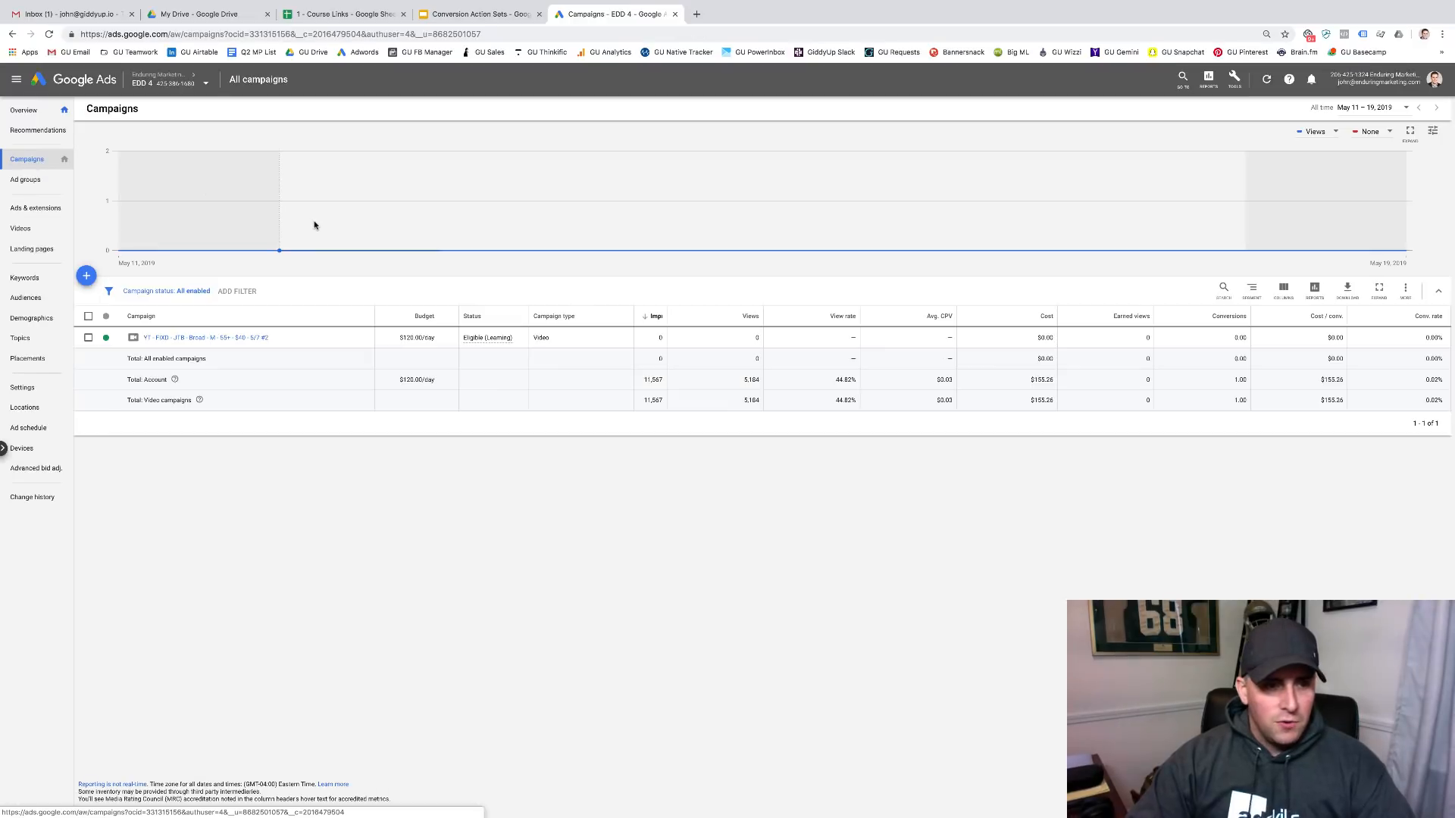
{"action": "left_click", "coordinate": [88, 278]}
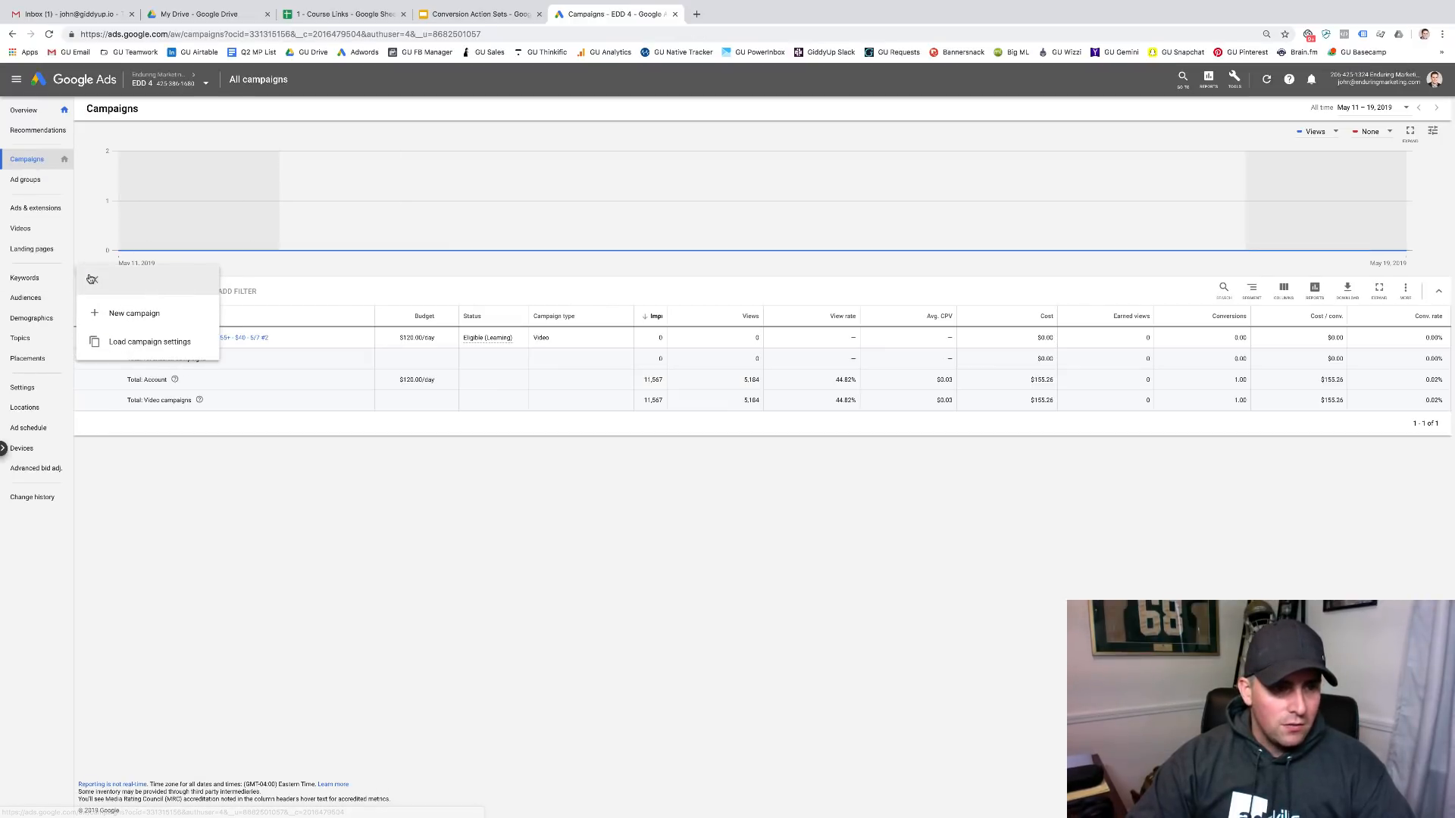
{"action": "left_click", "coordinate": [129, 311]}
{"action": "left_click", "coordinate": [515, 202]}
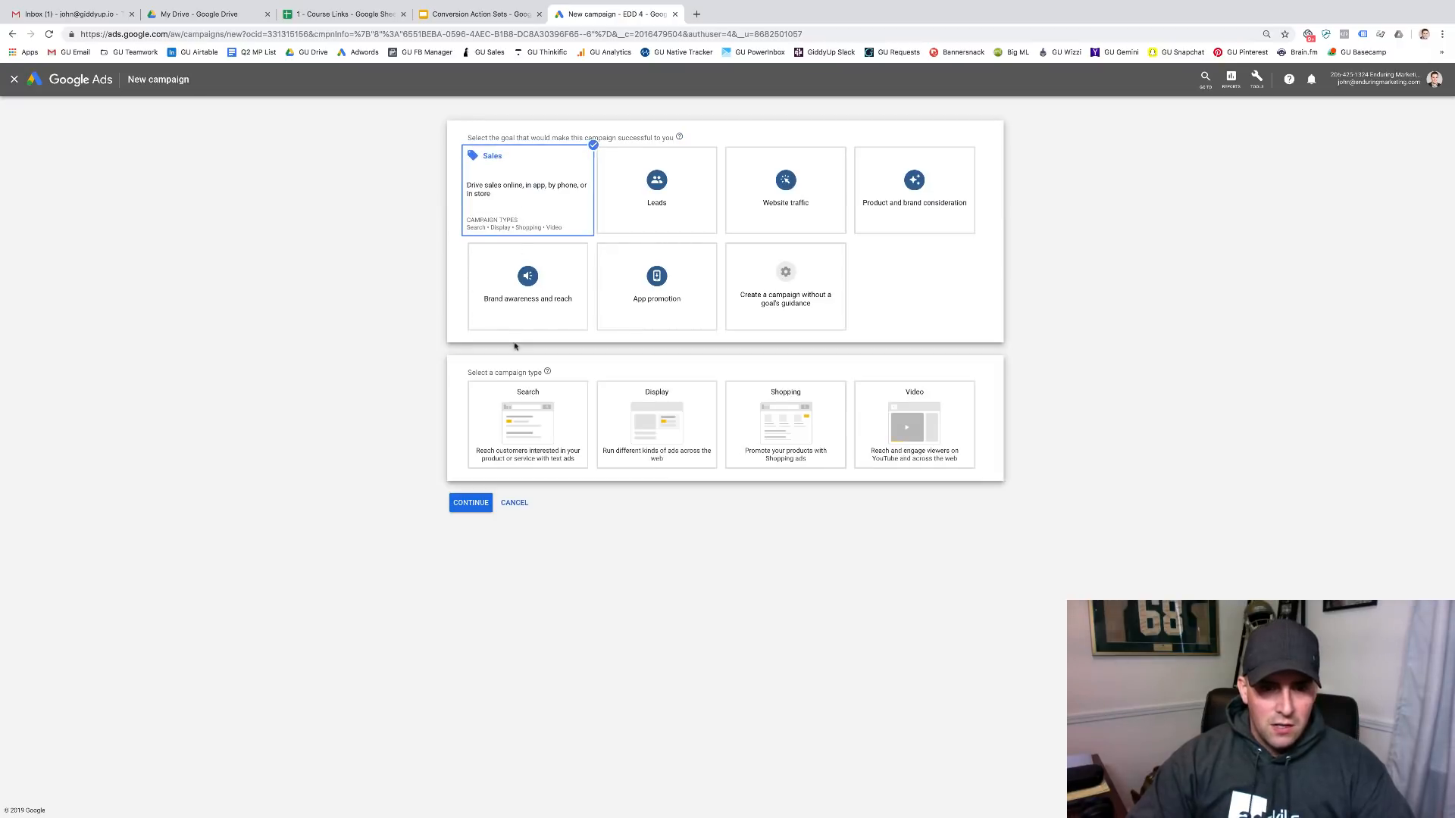
{"action": "left_click", "coordinate": [520, 406]}
{"action": "left_click", "coordinate": [496, 534]}
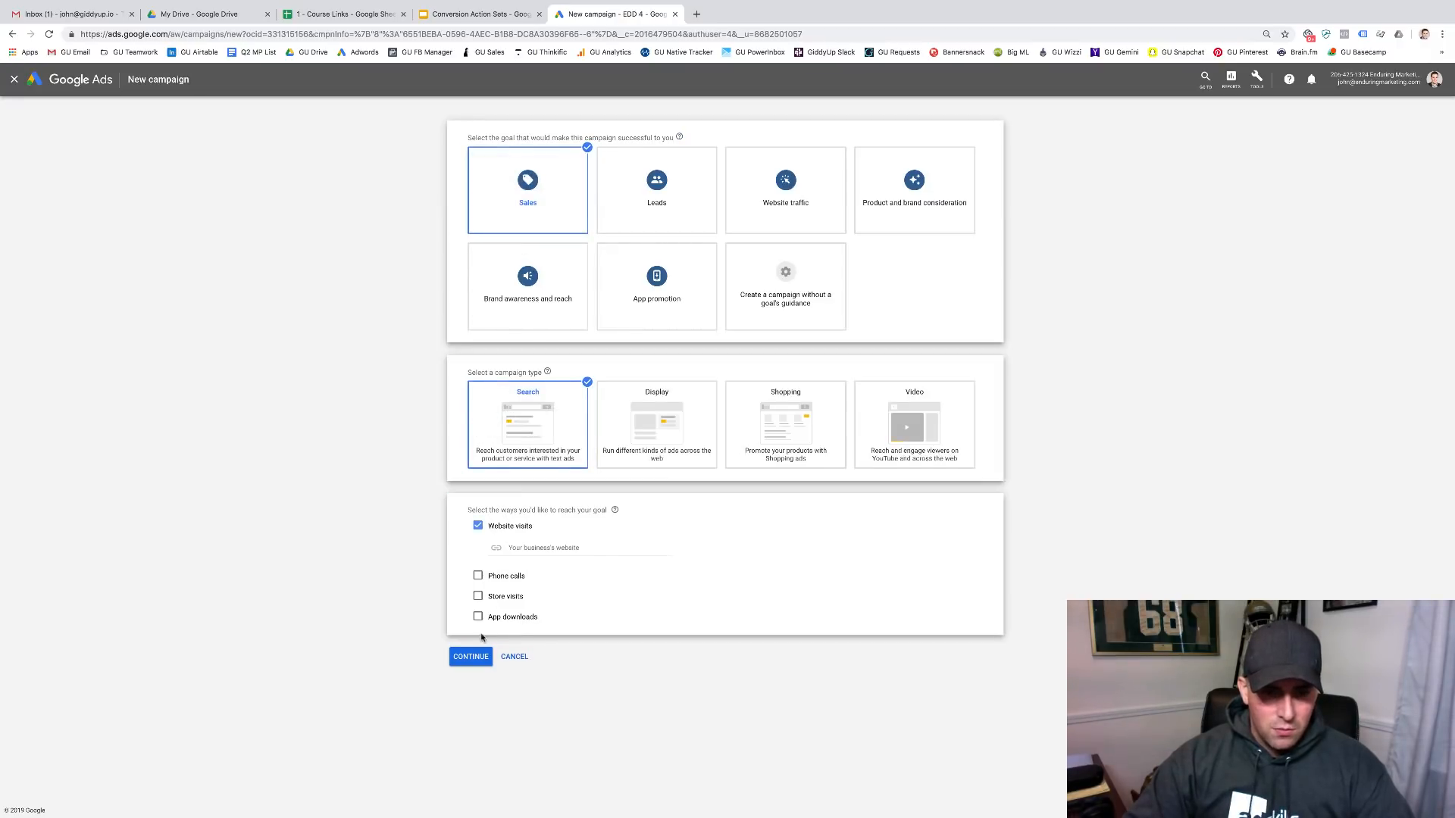
{"action": "left_click", "coordinate": [470, 655]}
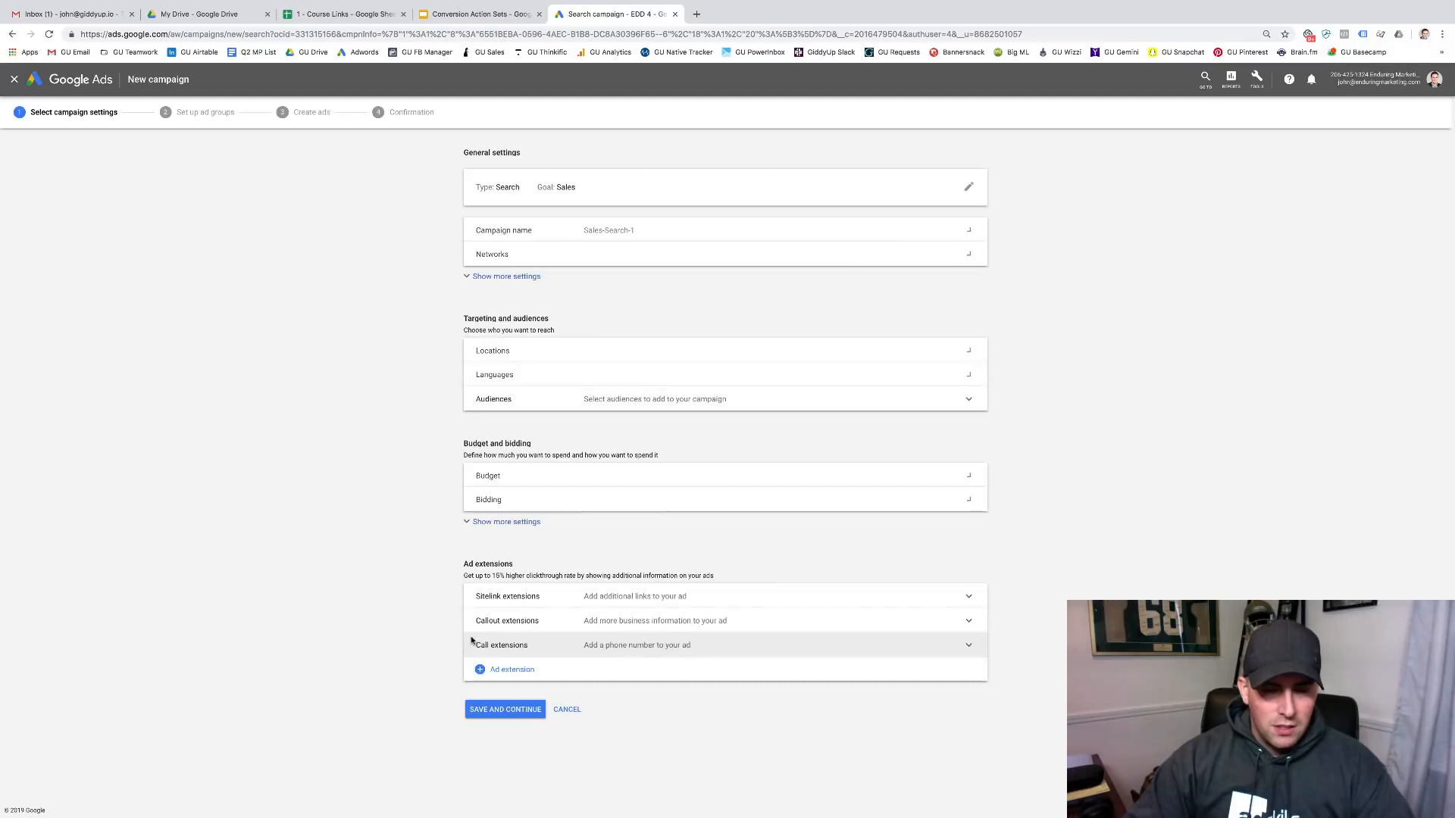
Expand the additional budget and bidding settings, open the Conversions setting and read the help for the account-level option
{"action": "scroll", "coordinate": [424, 464], "scroll_direction": "down", "scroll_amount": 5}
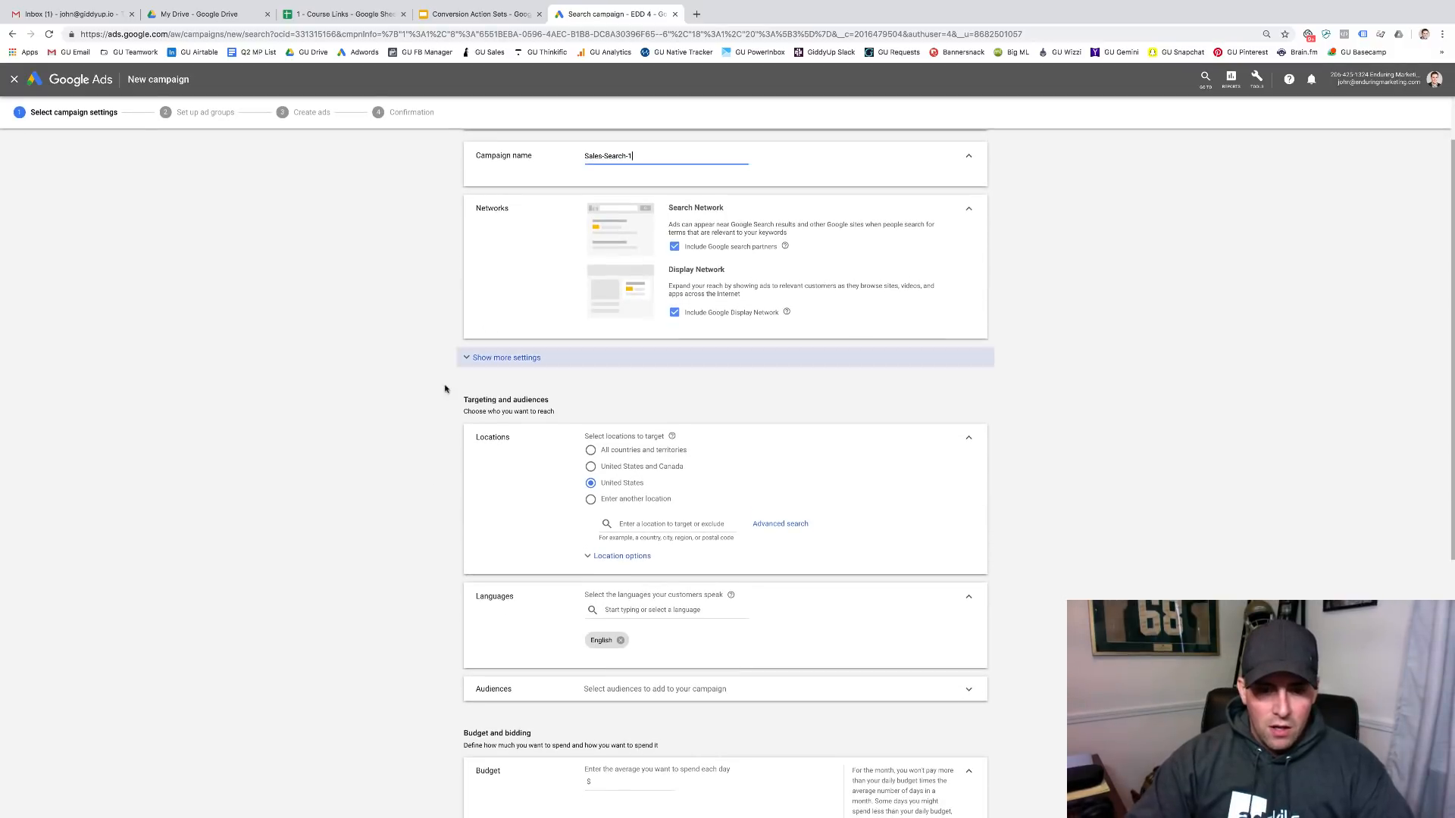
{"action": "scroll", "coordinate": [473, 404], "scroll_direction": "down", "scroll_amount": 2}
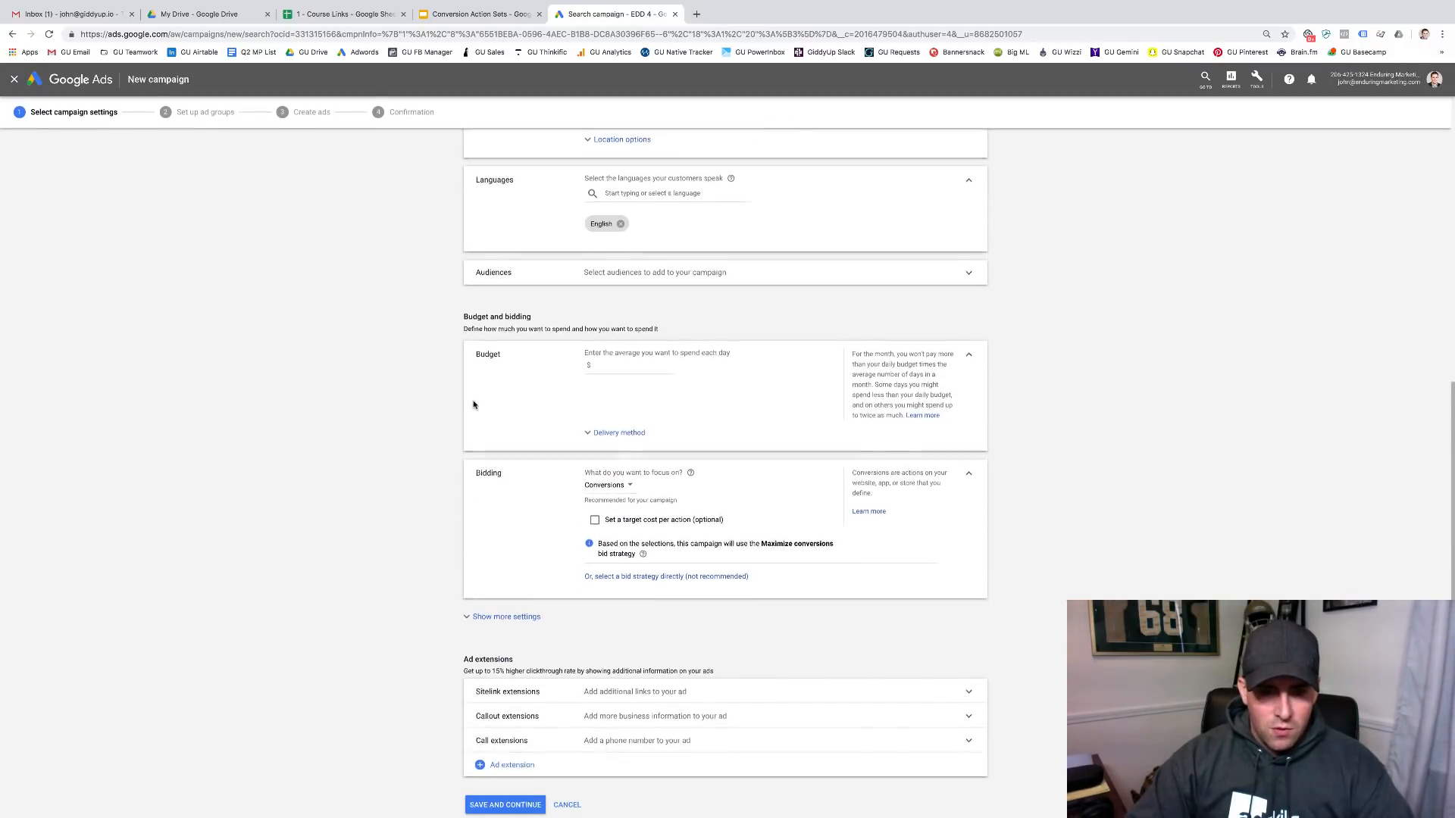
{"action": "left_click", "coordinate": [485, 596]}
{"action": "scroll", "coordinate": [434, 573], "scroll_direction": "down", "scroll_amount": 1}
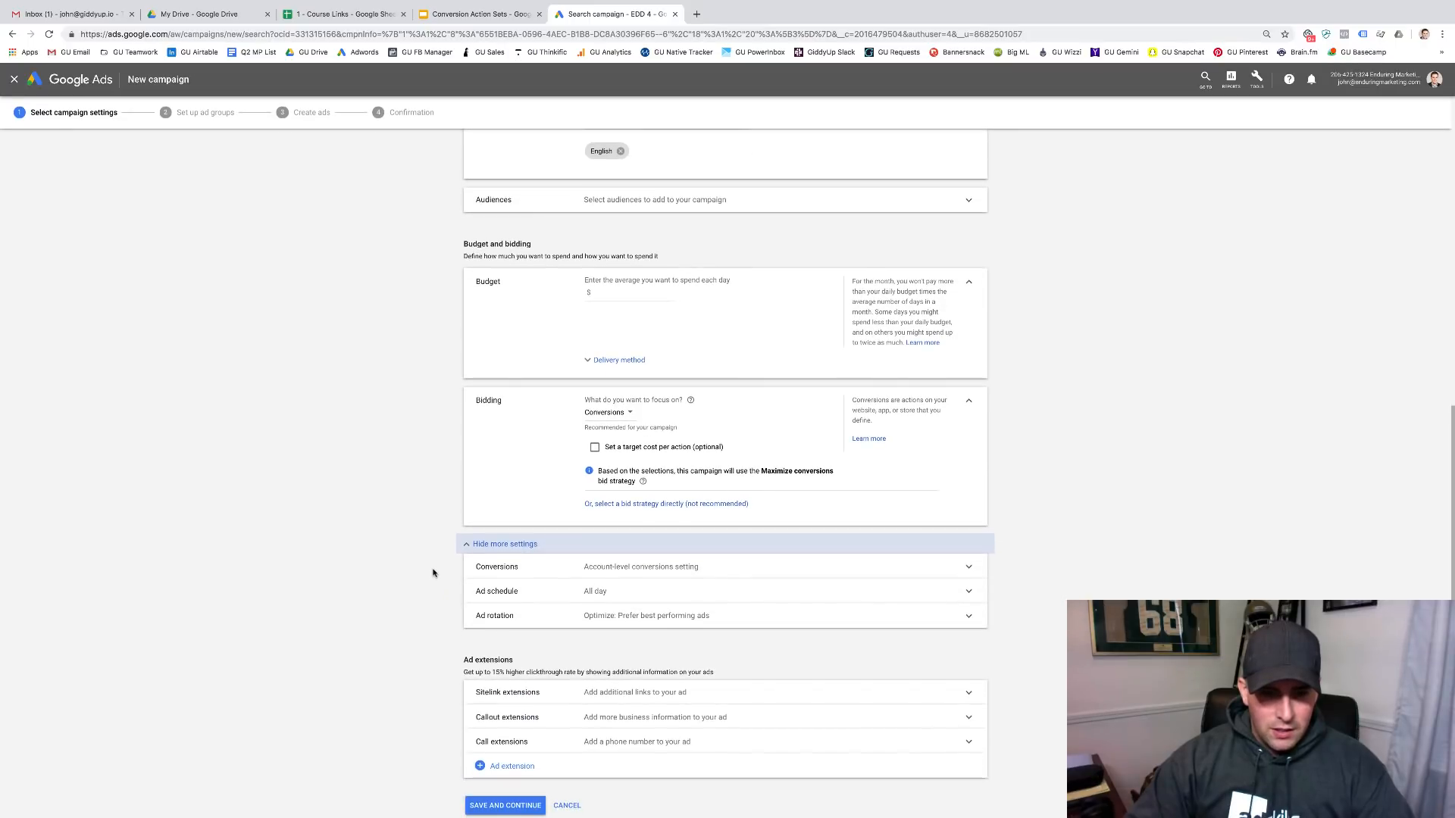
{"action": "left_click", "coordinate": [529, 570]}
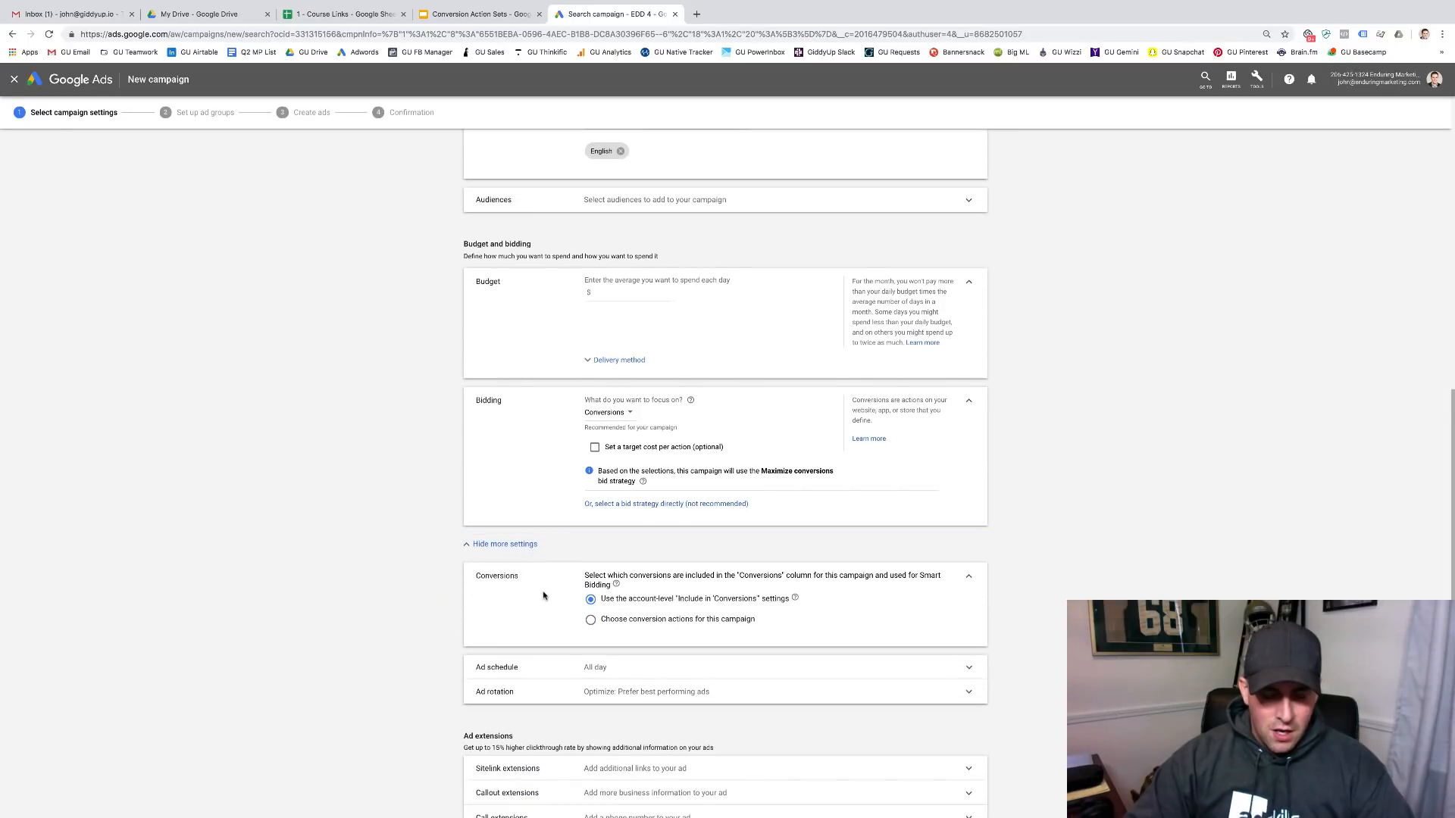
{"action": "scroll", "coordinate": [543, 597], "scroll_direction": "down", "scroll_amount": 1}
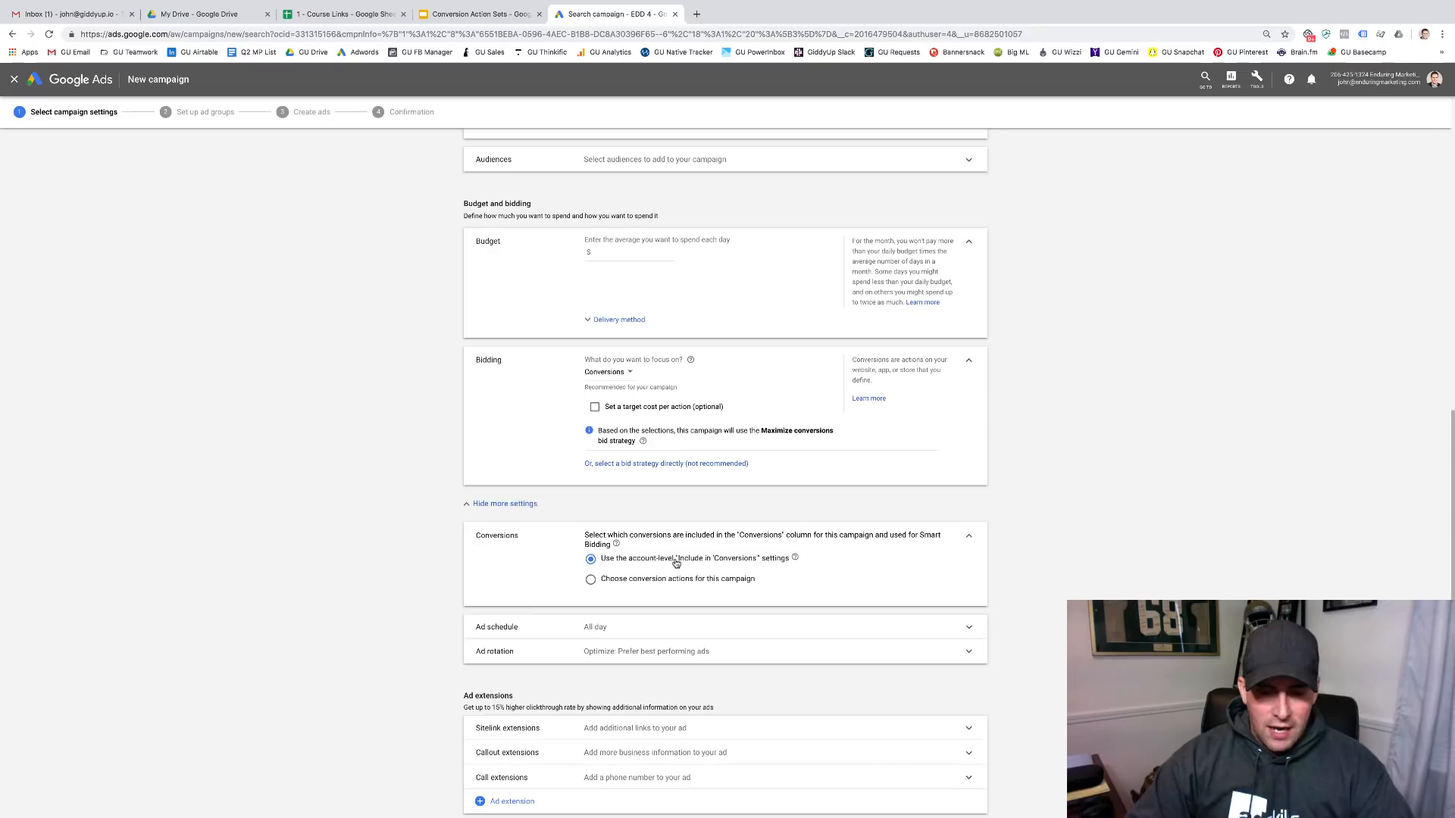
{"action": "scroll", "coordinate": [674, 563], "scroll_direction": "down", "scroll_amount": 1}
{"action": "key", "text": "ctrl+plus"}
{"action": "key", "text": "ctrl+plus"}
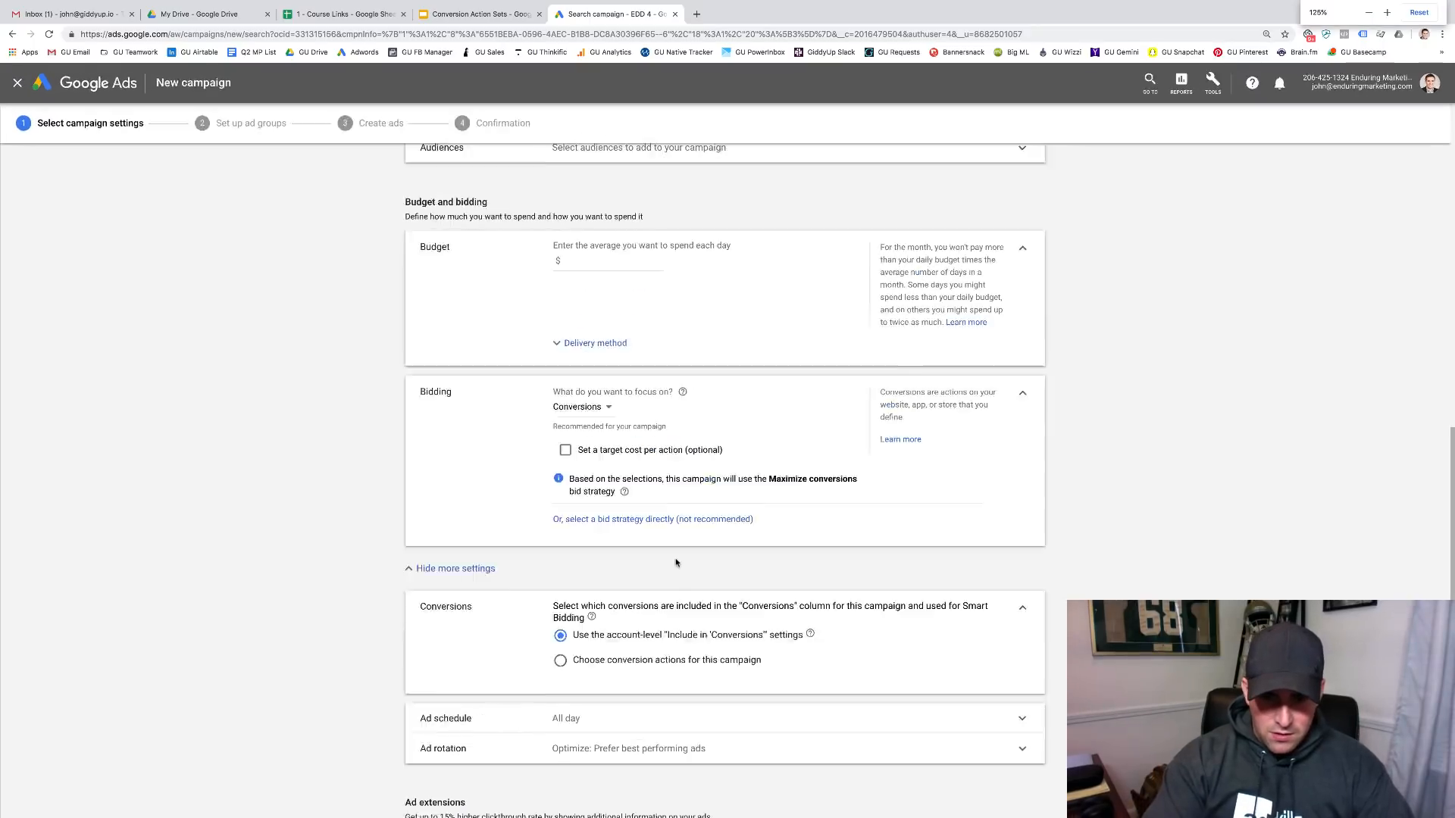
{"action": "key", "text": "ctrl+plus"}
{"action": "scroll", "coordinate": [676, 562], "scroll_direction": "down", "scroll_amount": 5}
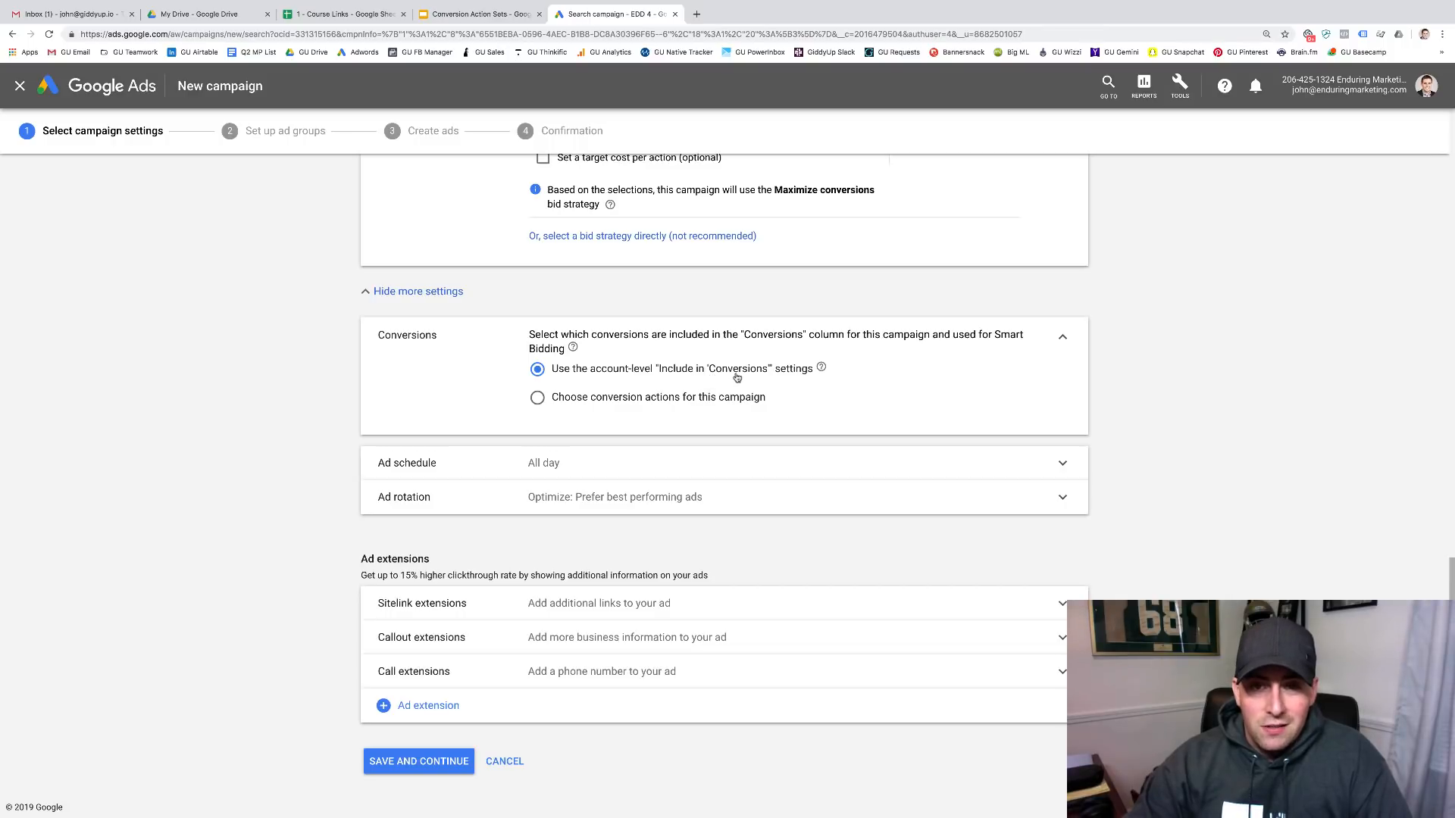
{"action": "mouse_move", "coordinate": [819, 372]}
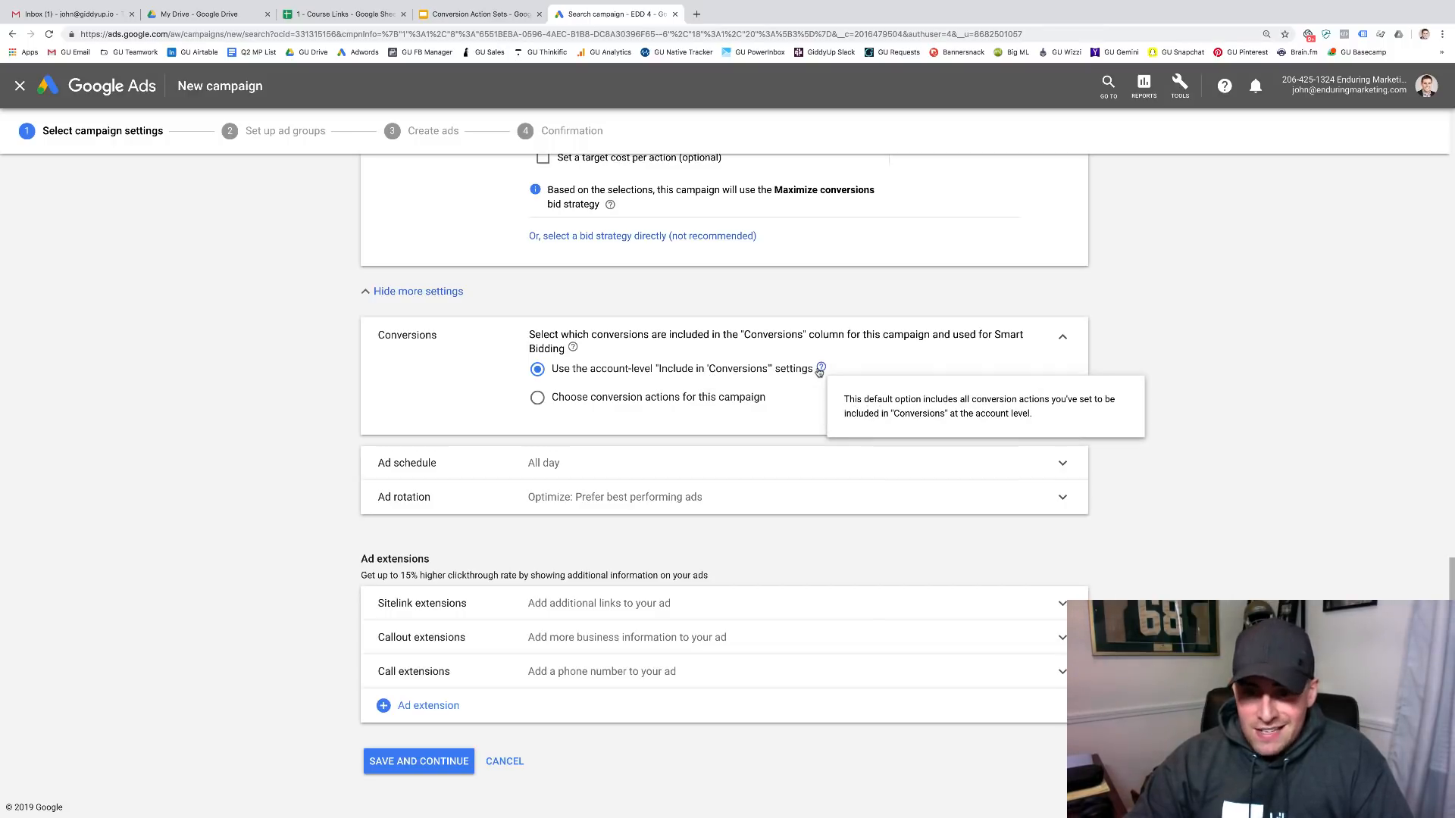
Set the campaign to use its own chosen conversion actions and assign the Test 2 conversion action set
{"action": "left_click", "coordinate": [604, 403]}
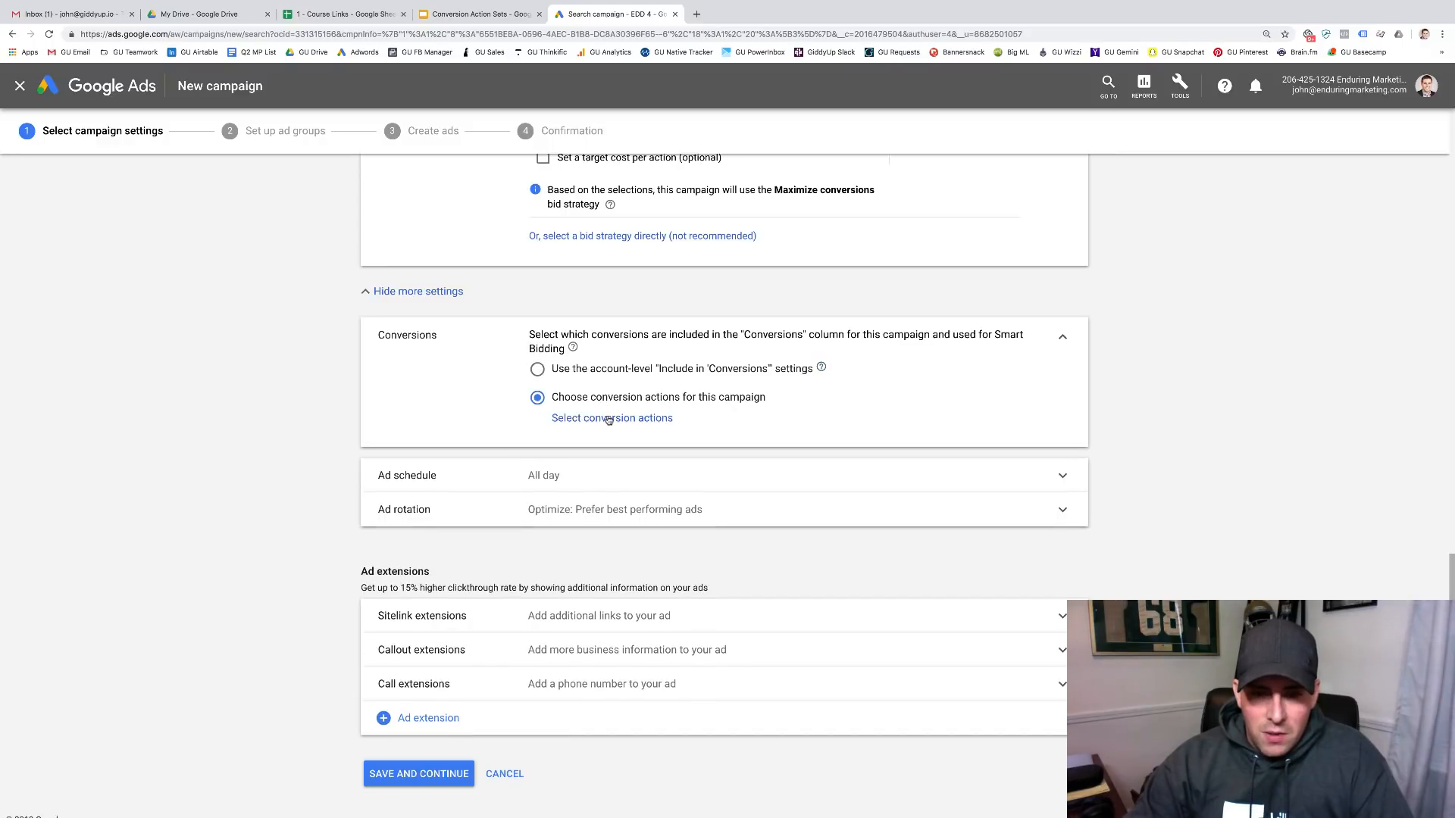
{"action": "left_click", "coordinate": [609, 419]}
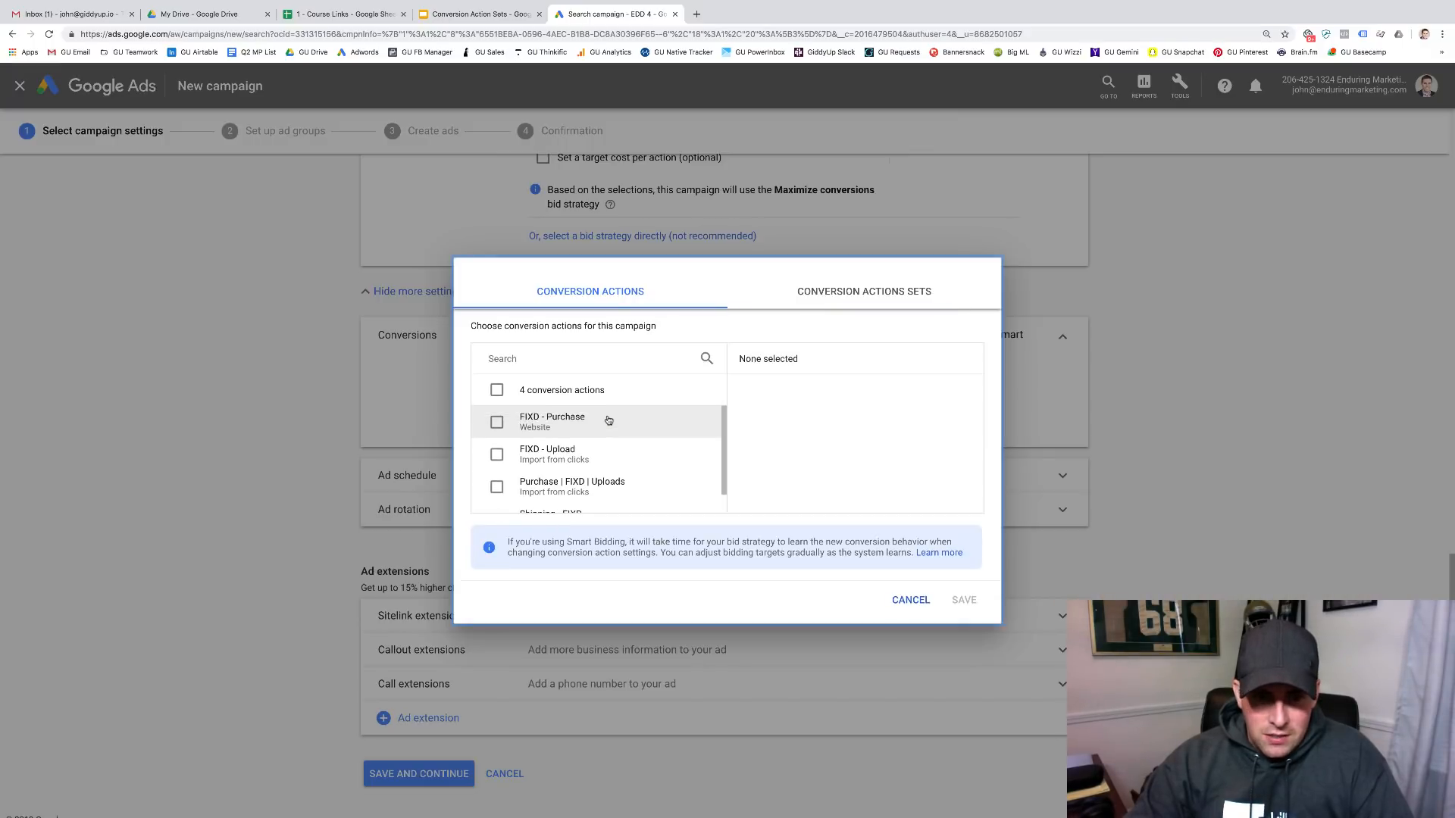
{"action": "left_click", "coordinate": [606, 423]}
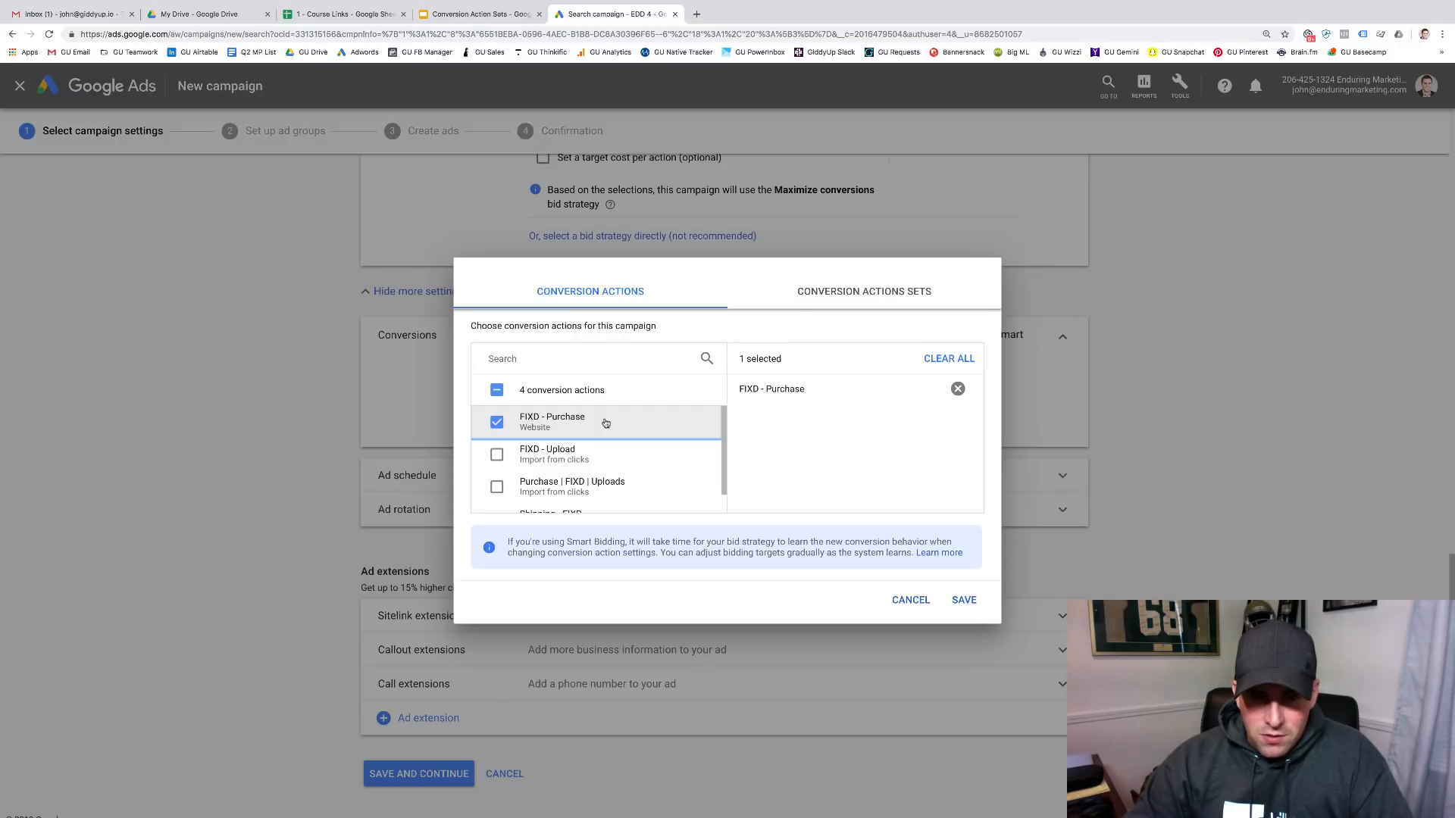
{"action": "left_click", "coordinate": [605, 423]}
{"action": "left_click", "coordinate": [884, 292]}
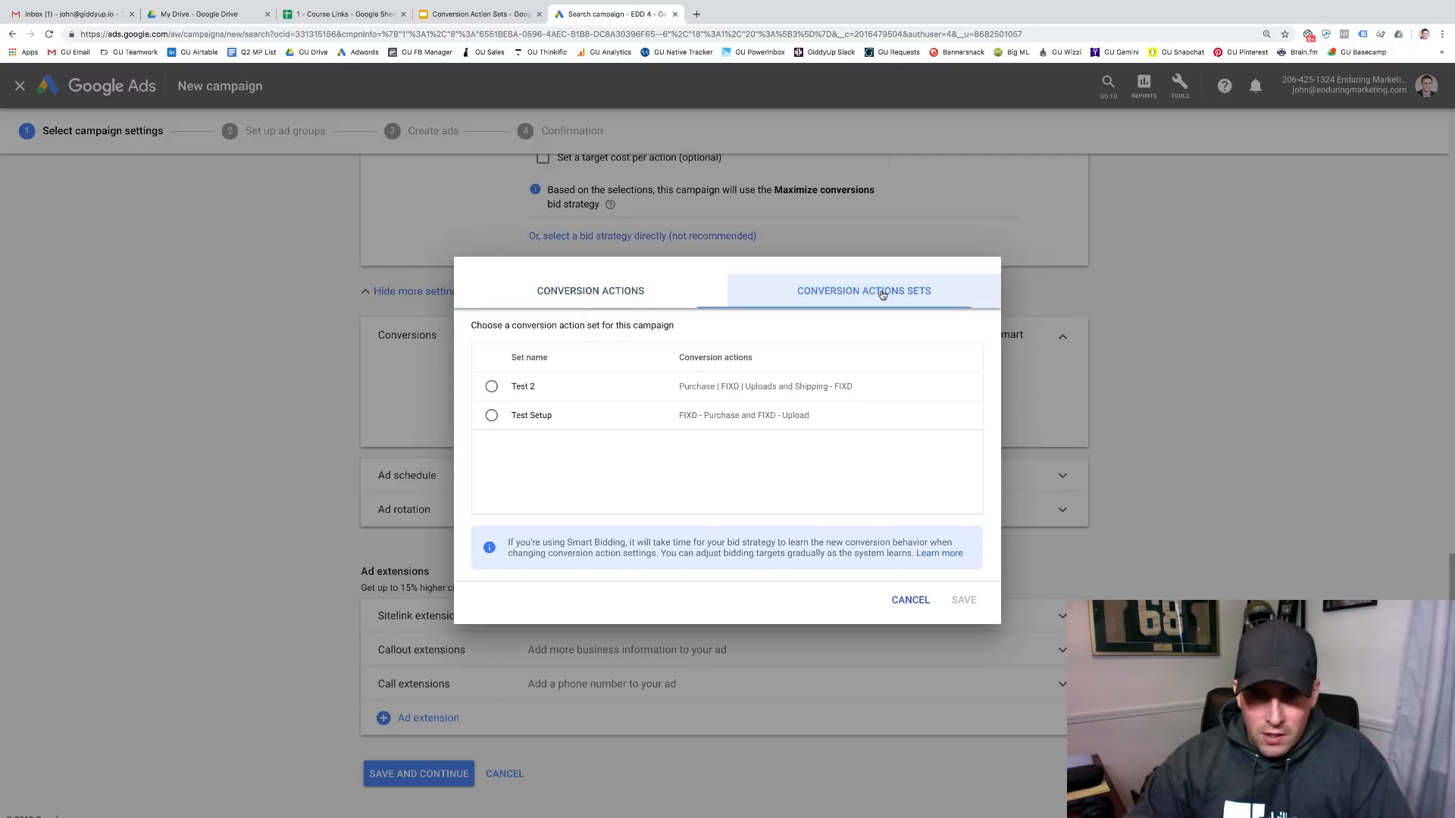
{"action": "left_click", "coordinate": [491, 388]}
{"action": "left_click", "coordinate": [964, 599]}
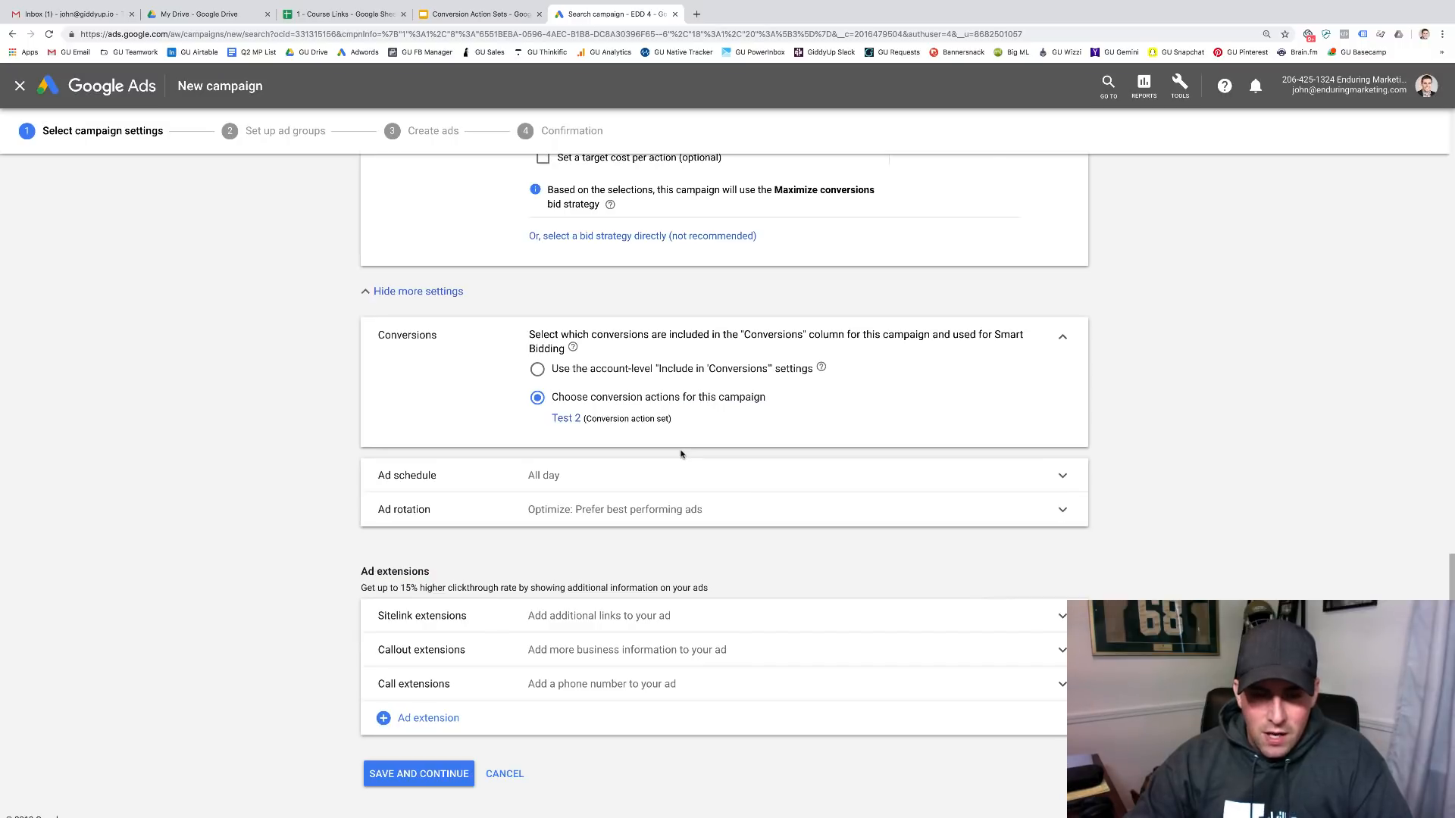